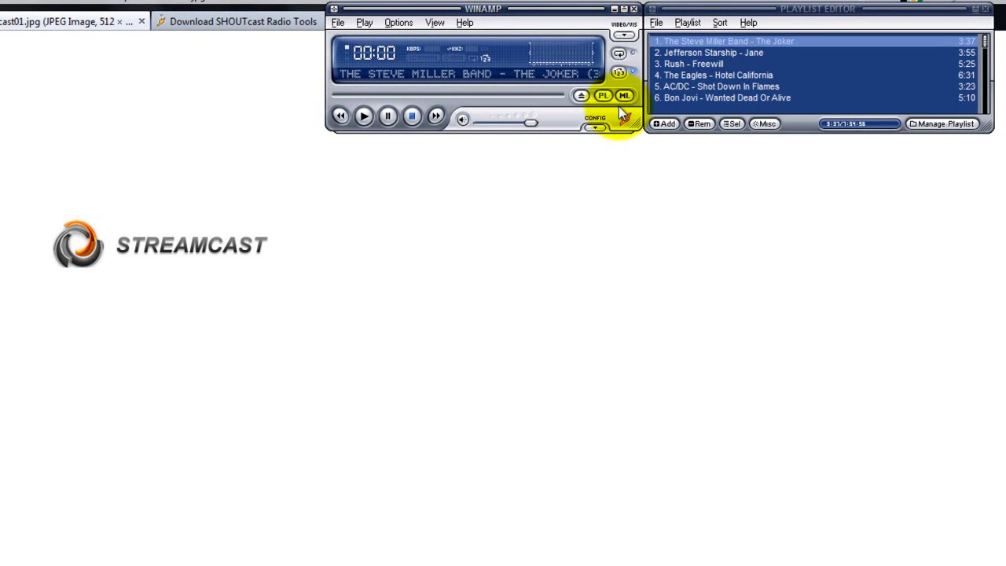
Open the Winamp preferences and view the Winamp Pro registration page.
{"action": "left_click", "coordinate": [406, 22]}
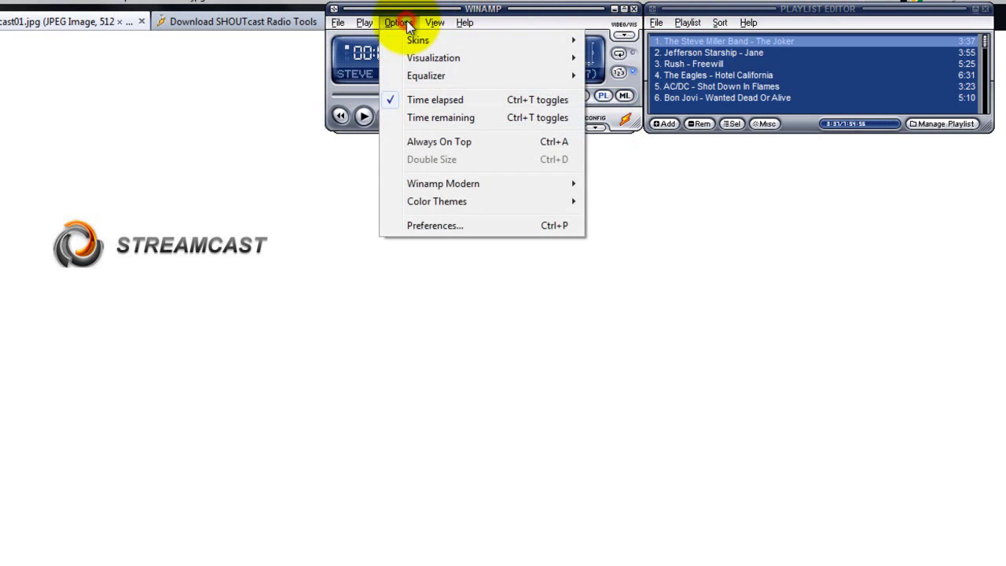
{"action": "left_click", "coordinate": [399, 22]}
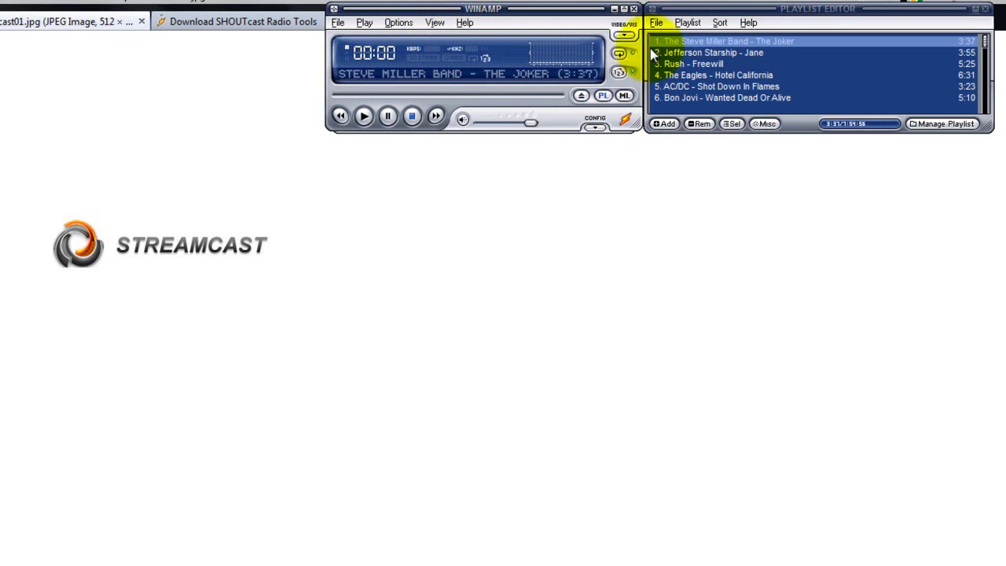
{"action": "left_click", "coordinate": [399, 22]}
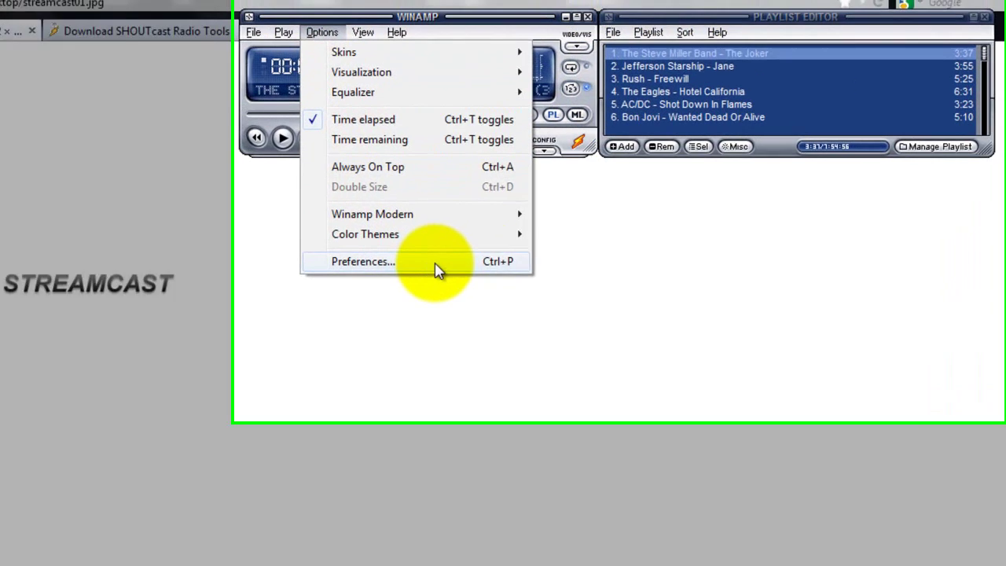
{"action": "left_click", "coordinate": [437, 264]}
{"action": "left_click_drag", "start_coordinate": [191, 309], "coordinate": [155, 99]}
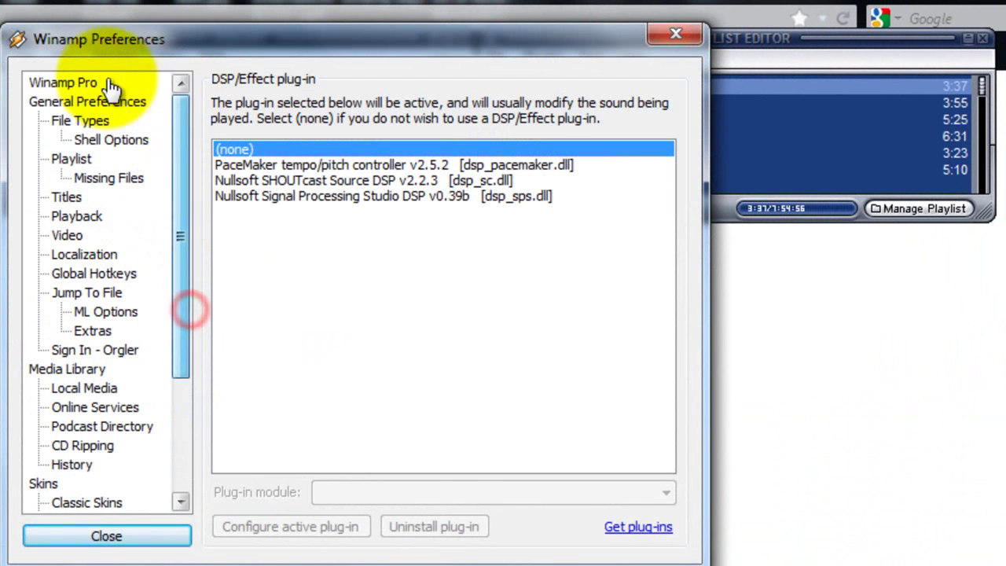
{"action": "left_click", "coordinate": [71, 82]}
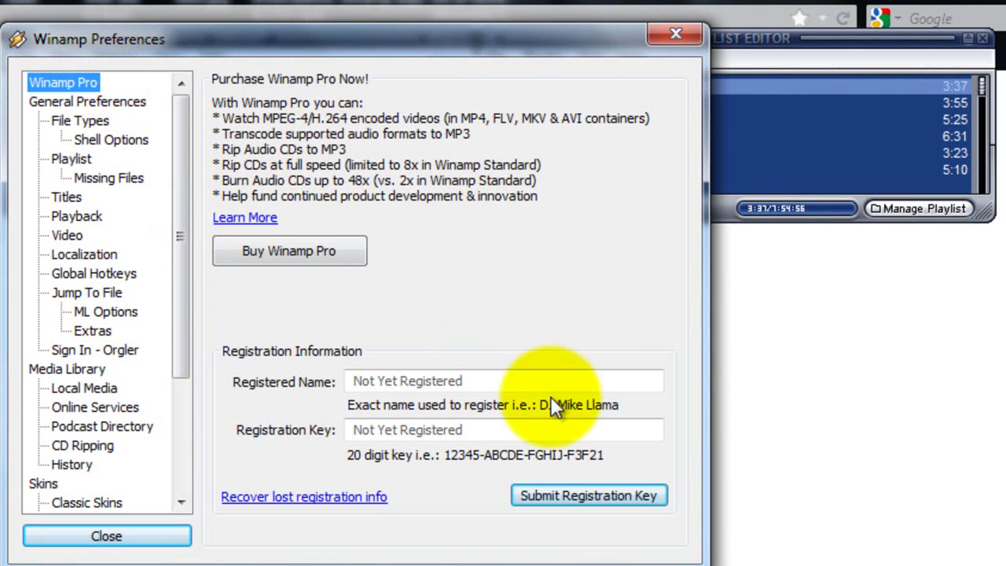
Activate the Nullsoft SHOUTcast Source DSP v2.2.3 plug-in as the DSP/Effect.
{"action": "left_click_drag", "start_coordinate": [181, 168], "coordinate": [177, 307]}
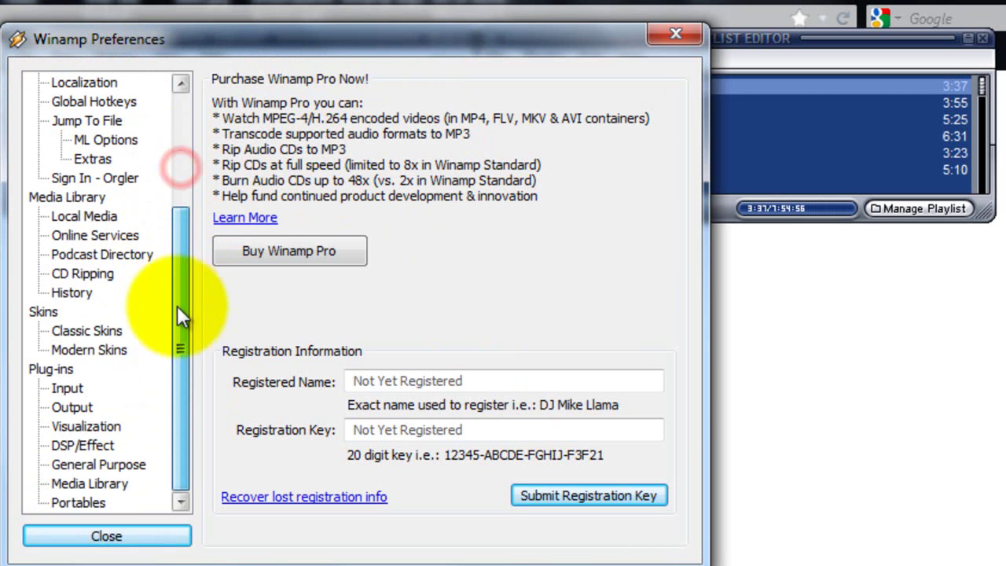
{"action": "left_click", "coordinate": [79, 447]}
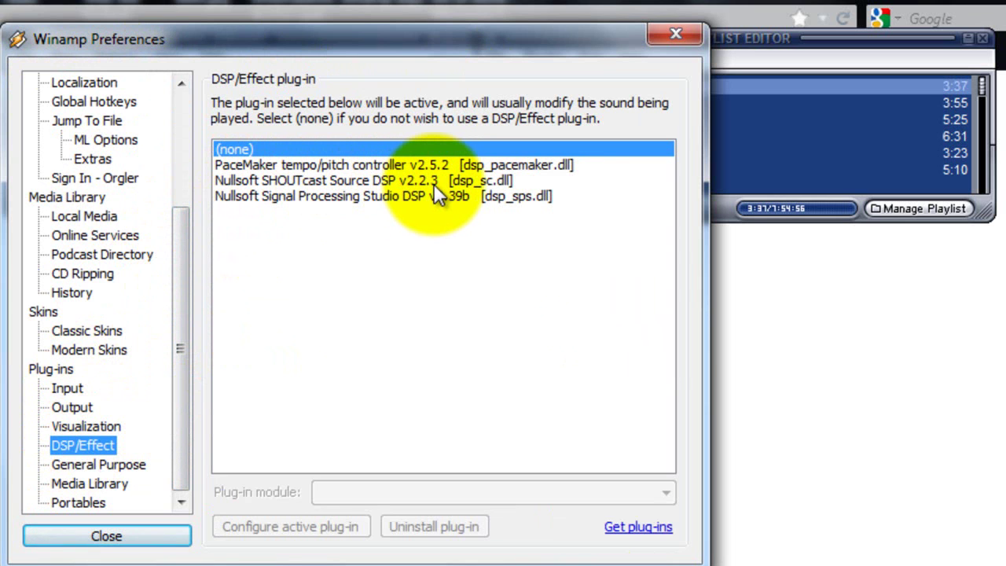
{"action": "left_click", "coordinate": [342, 180]}
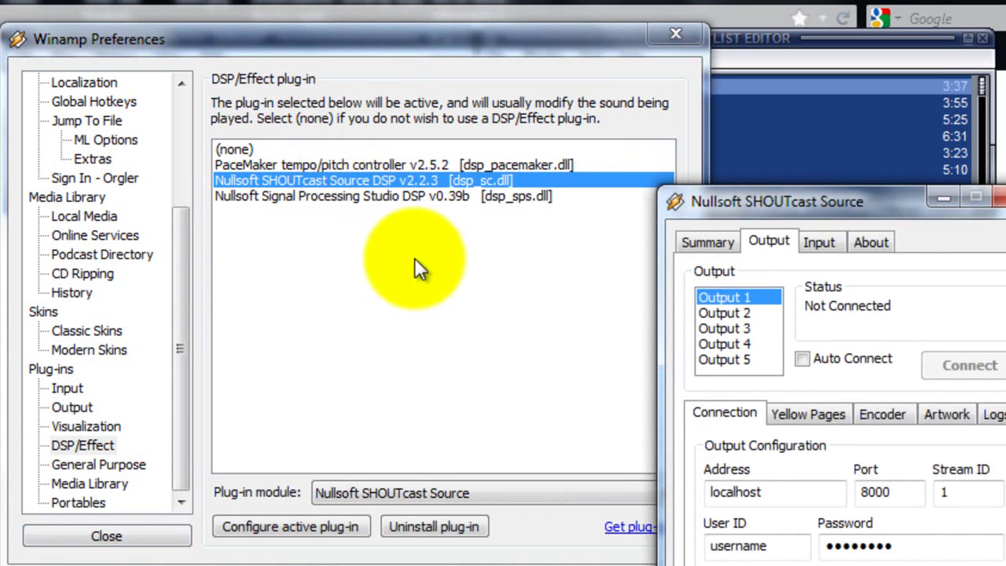
Close the preferences and bring the Nullsoft SHOUTcast Source window to the front, positioned just below the player.
{"action": "left_click_drag", "start_coordinate": [821, 206], "coordinate": [390, 193]}
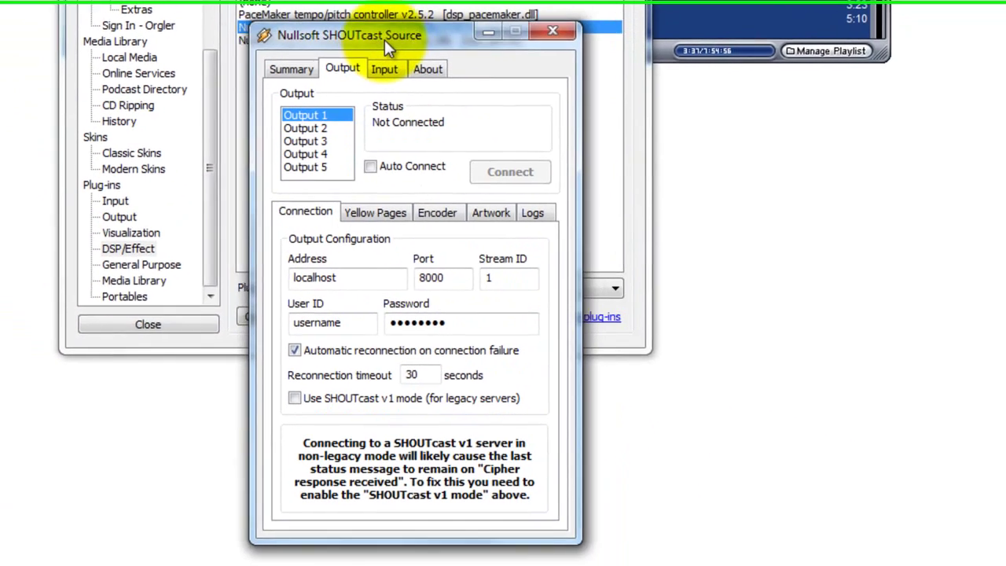
{"action": "left_click_drag", "start_coordinate": [385, 39], "coordinate": [342, 32]}
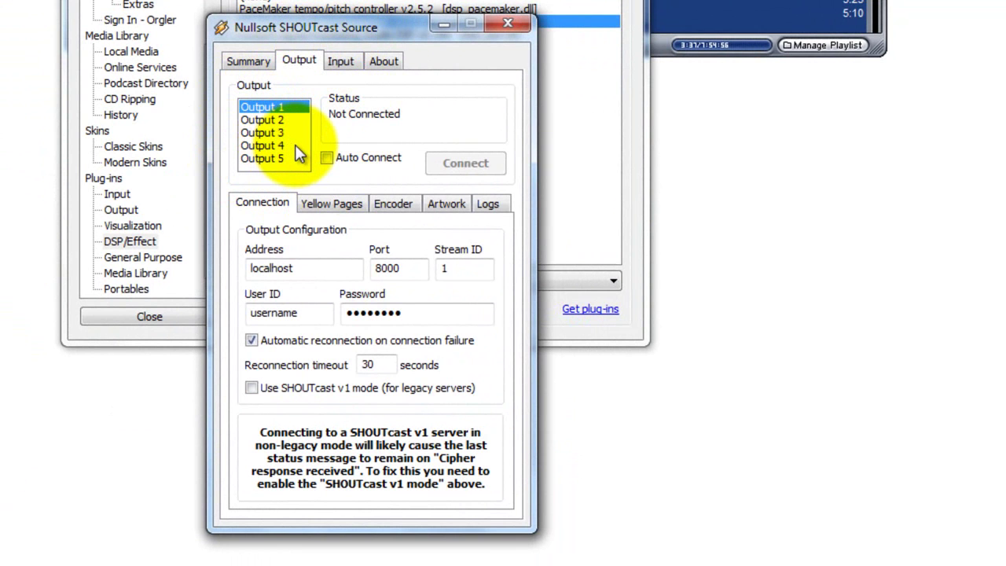
{"action": "left_click", "coordinate": [69, 297]}
{"action": "left_click", "coordinate": [148, 315]}
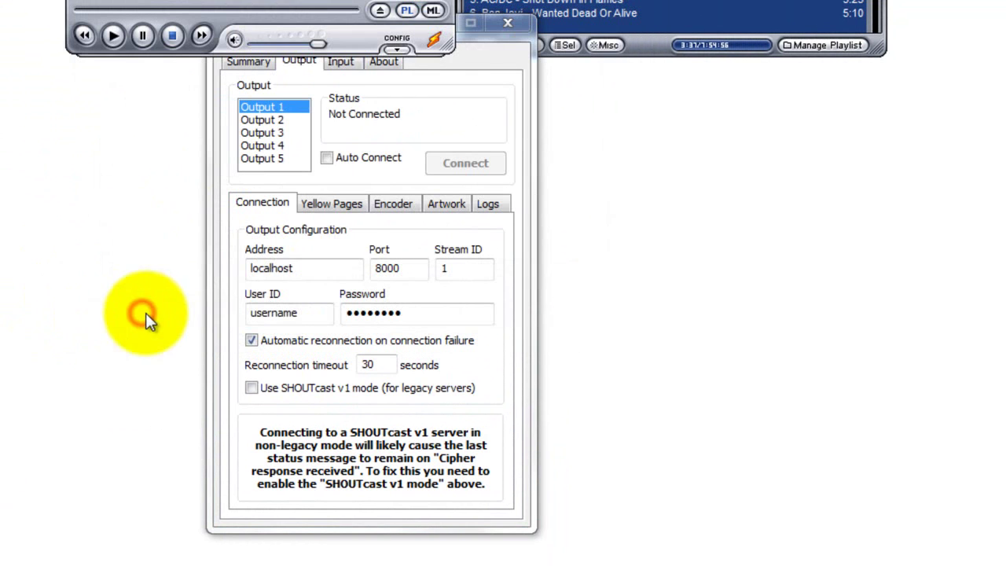
{"action": "left_click", "coordinate": [470, 30]}
{"action": "mouse_move", "coordinate": [360, 38]}
{"action": "left_mouse_down"}
{"action": "mouse_move", "coordinate": [358, 54]}
{"action": "mouse_move", "coordinate": [352, 42]}
{"action": "left_mouse_up"}
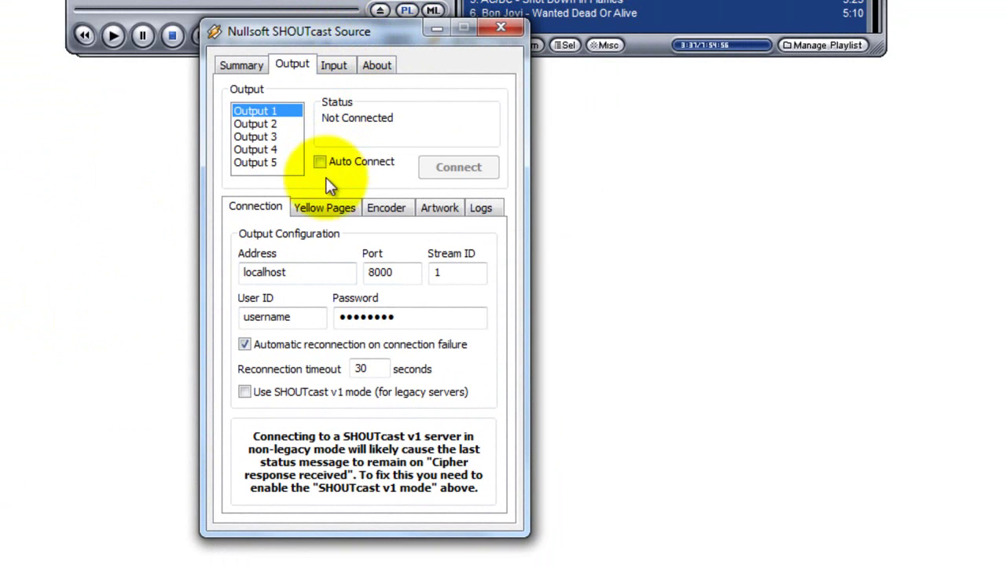
Set Output 1's server address to s4.stream-cast.com and its port to 11500.
{"action": "left_click", "coordinate": [307, 272]}
{"action": "left_click_drag", "start_coordinate": [307, 272], "coordinate": [226, 269]}
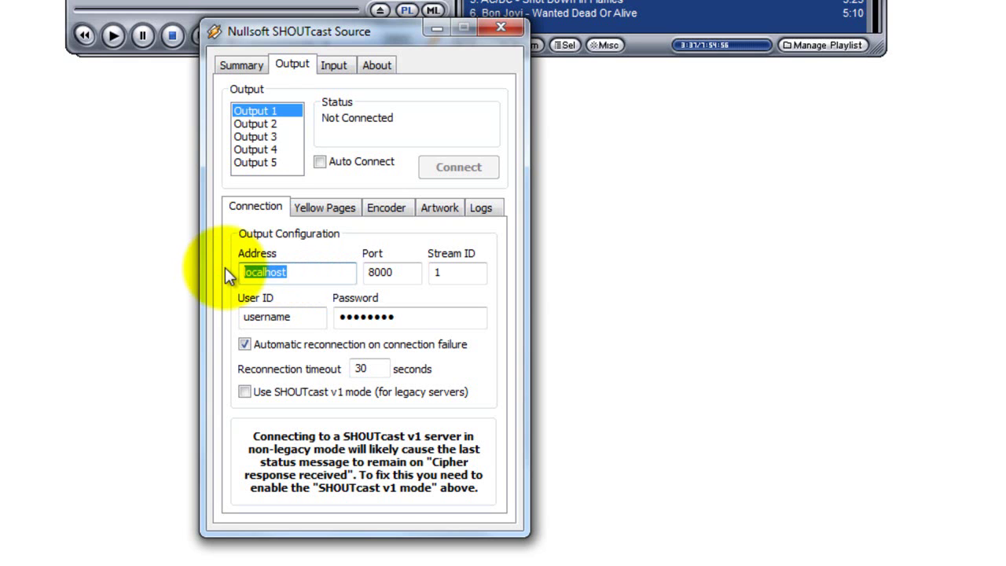
{"action": "type", "text": "s4.stream-cast.com"}
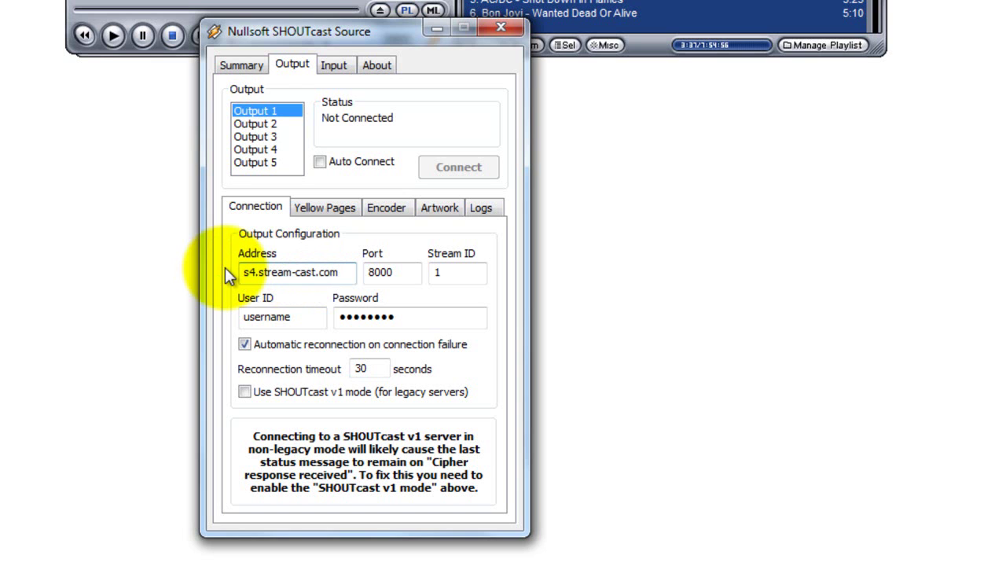
{"action": "key", "text": "Tab"}
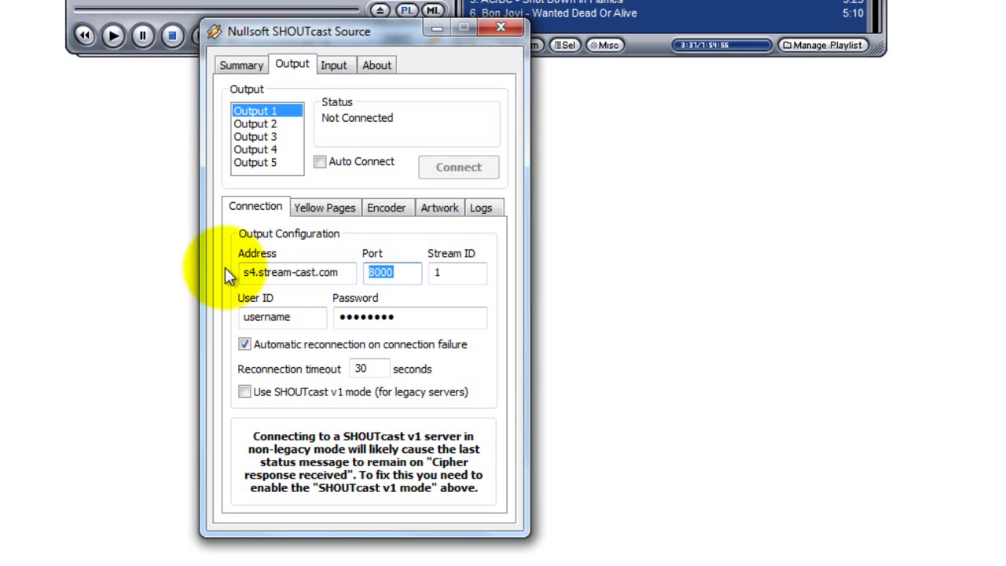
{"action": "type", "text": "11500"}
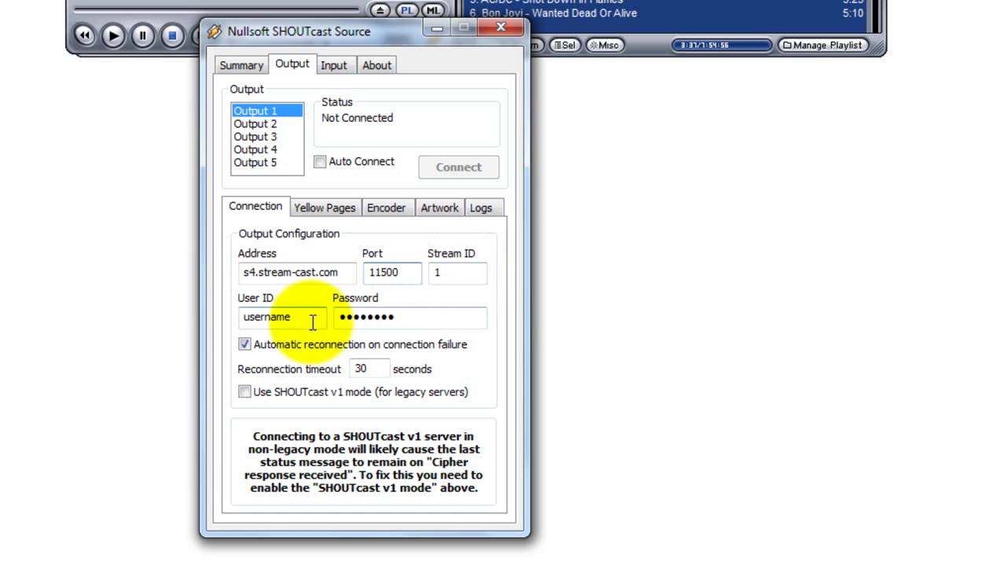
Enter the server password for Output 1 and enable SHOUTcast v1 mode for legacy servers.
{"action": "left_click_drag", "start_coordinate": [413, 317], "coordinate": [346, 316]}
{"action": "type", "text": "****"}
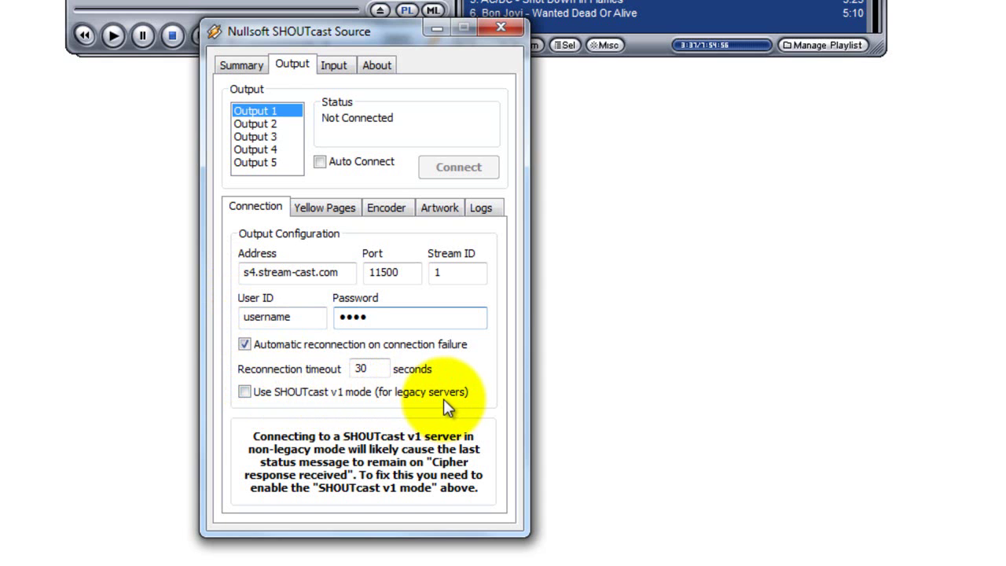
{"action": "left_click", "coordinate": [243, 390]}
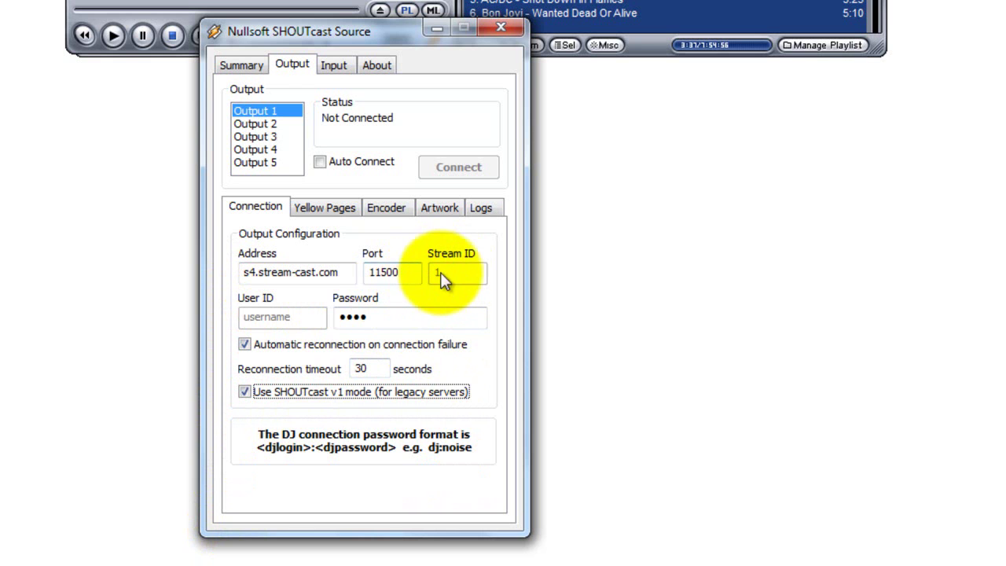
{"action": "left_click", "coordinate": [245, 392]}
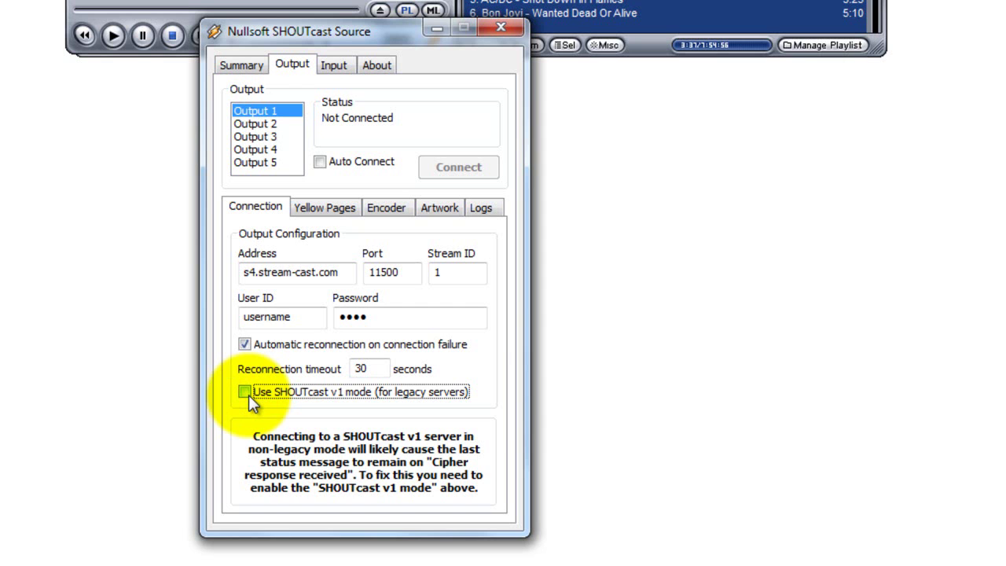
{"action": "left_click", "coordinate": [248, 394]}
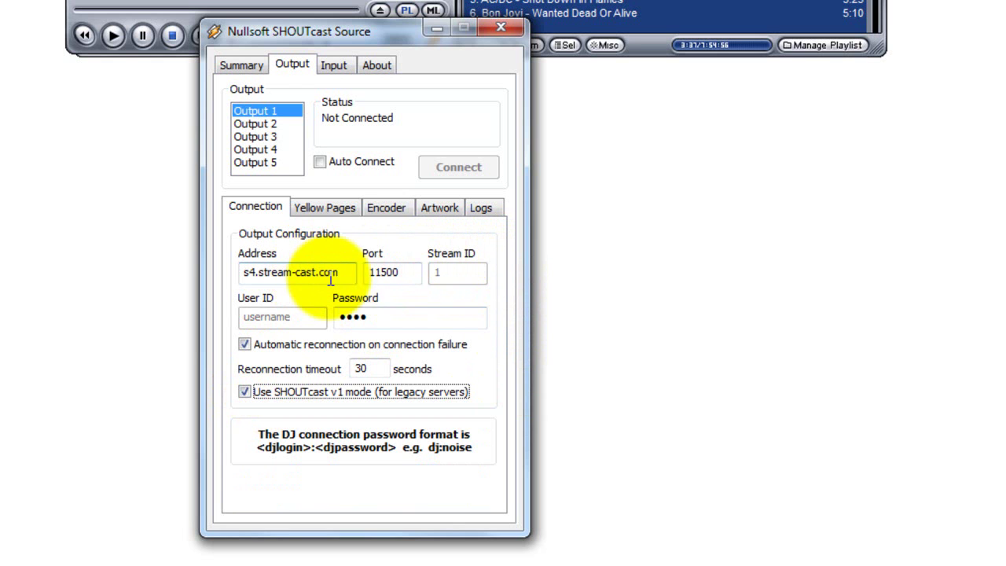
{"action": "left_click", "coordinate": [328, 205]}
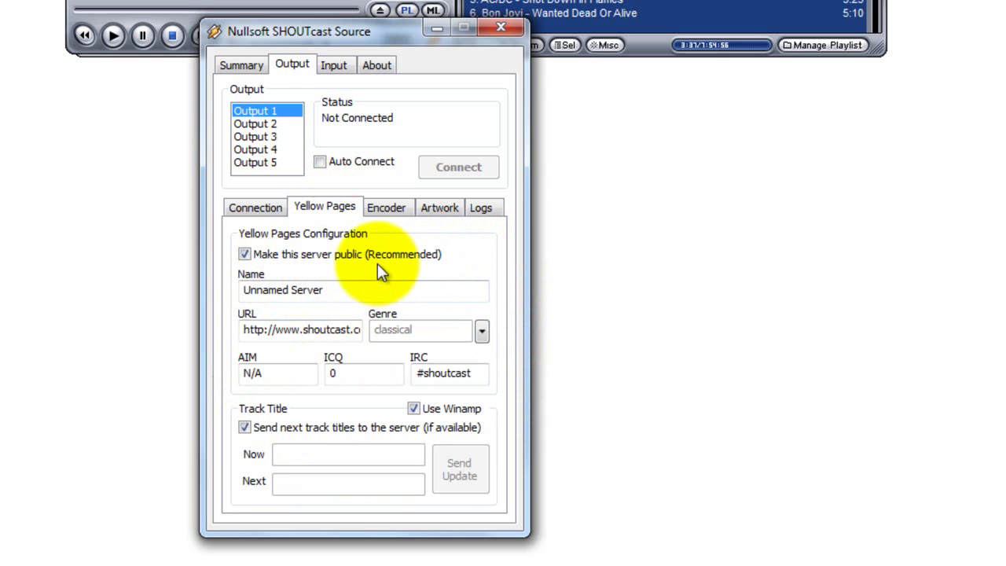
{"action": "left_click_drag", "start_coordinate": [347, 290], "coordinate": [242, 291]}
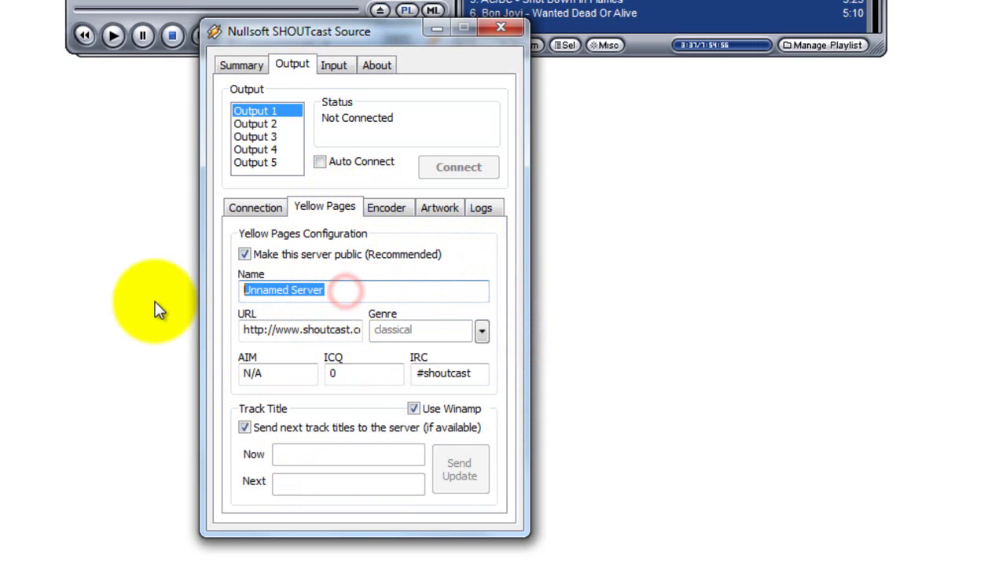
{"action": "type", "text": "Stream-"}
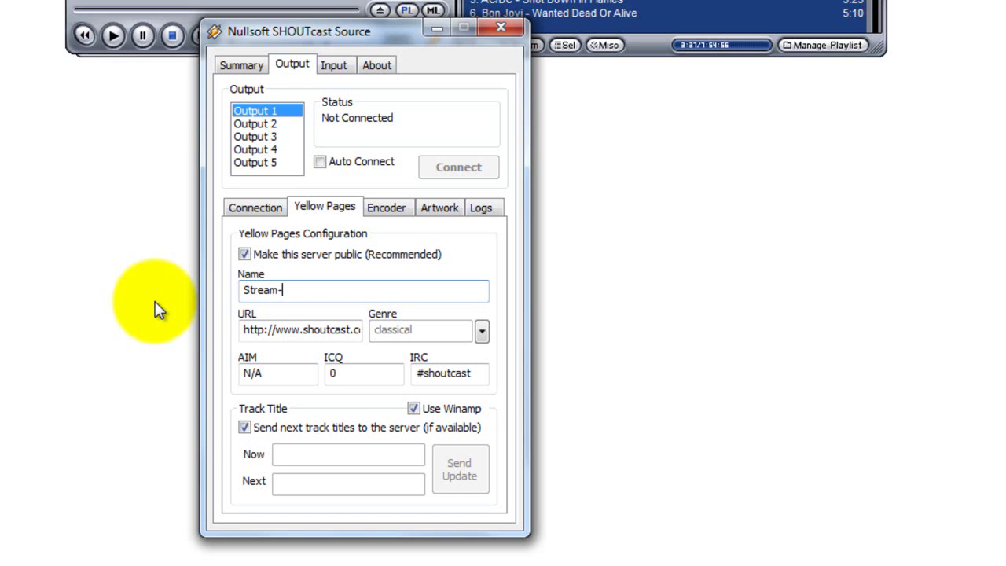
{"action": "type", "text": "Cast Demo"}
{"action": "left_click", "coordinate": [305, 329]}
{"action": "left_click_drag", "start_coordinate": [305, 329], "coordinate": [352, 329]}
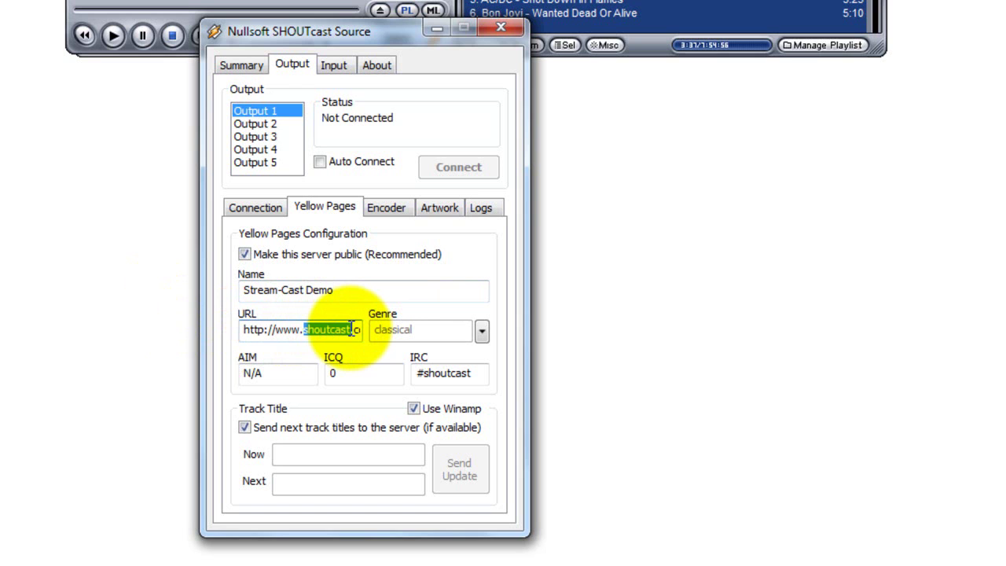
{"action": "type", "text": "stream-cast"}
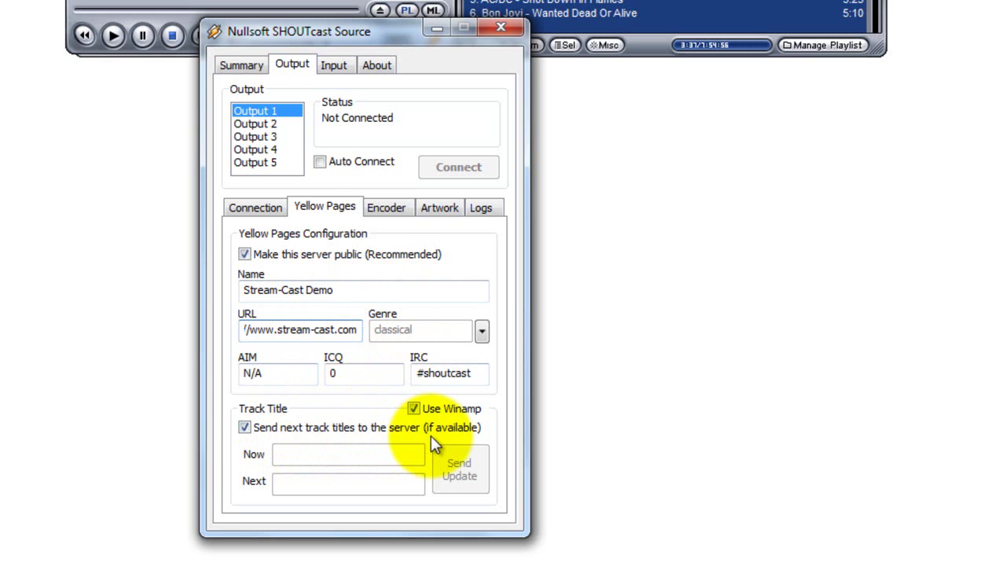
Configure Output 1 to use the MP3 Encoder at 128kbps, 44100Hz, Stereo.
{"action": "left_click", "coordinate": [396, 206]}
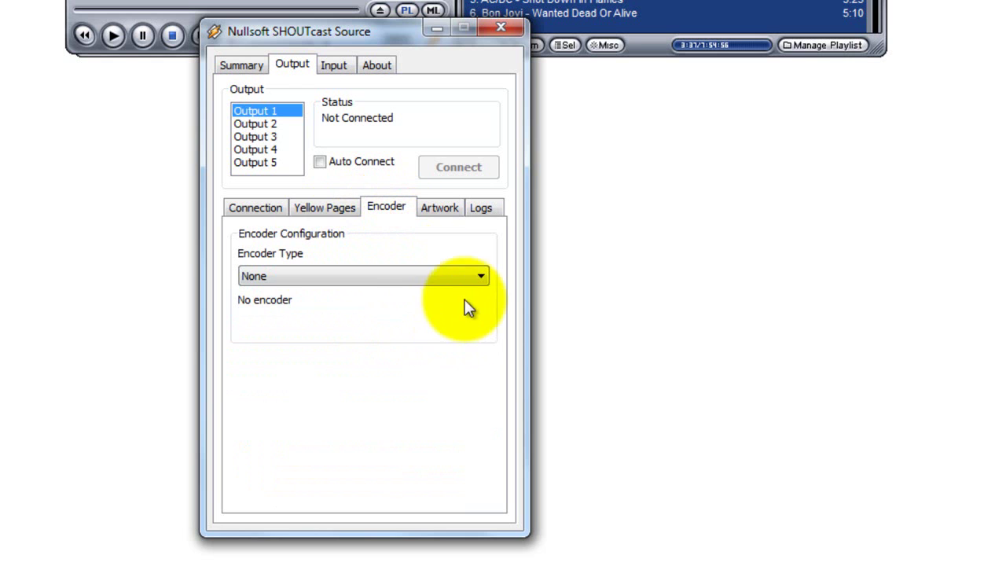
{"action": "left_click", "coordinate": [481, 278]}
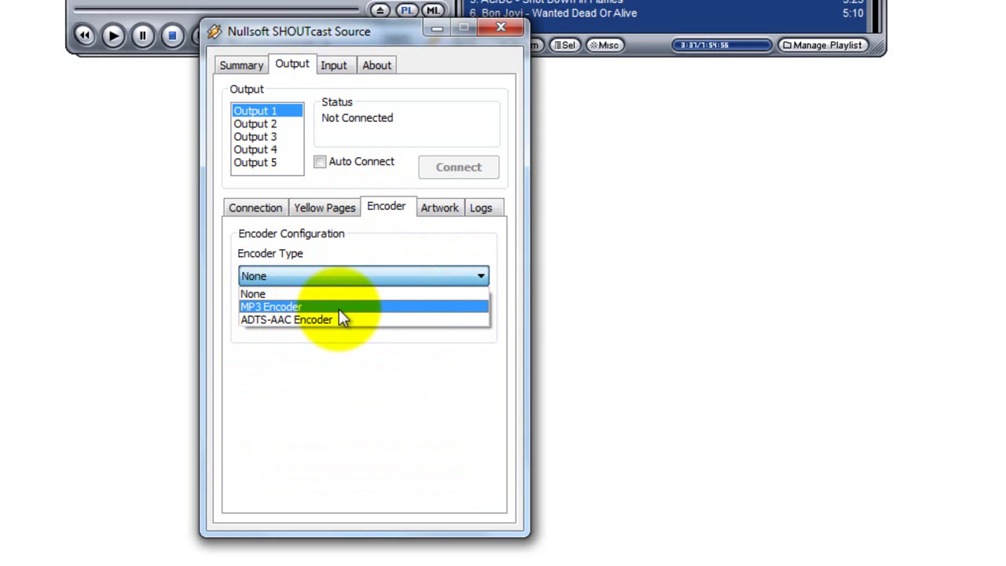
{"action": "left_click", "coordinate": [289, 306]}
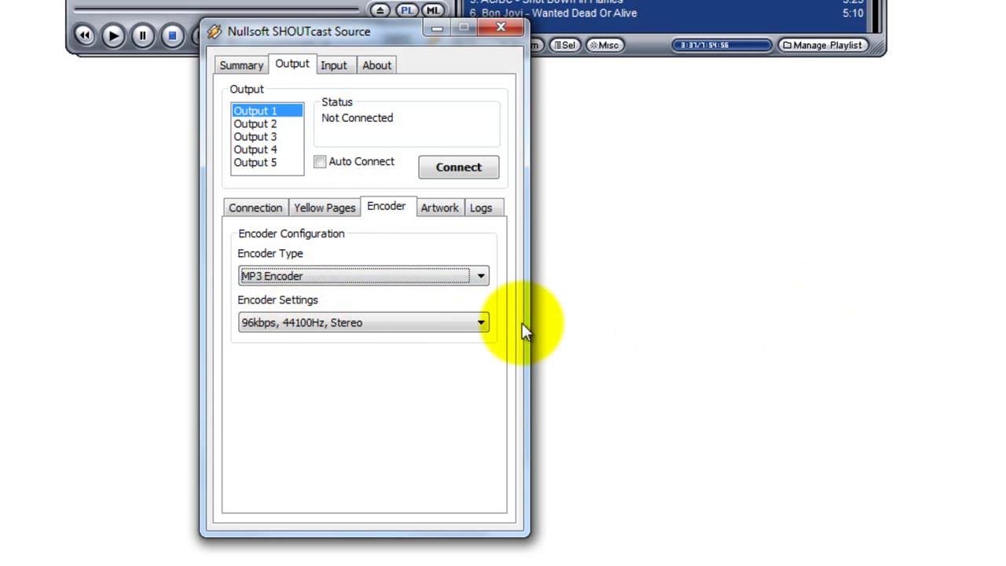
{"action": "left_click", "coordinate": [481, 321]}
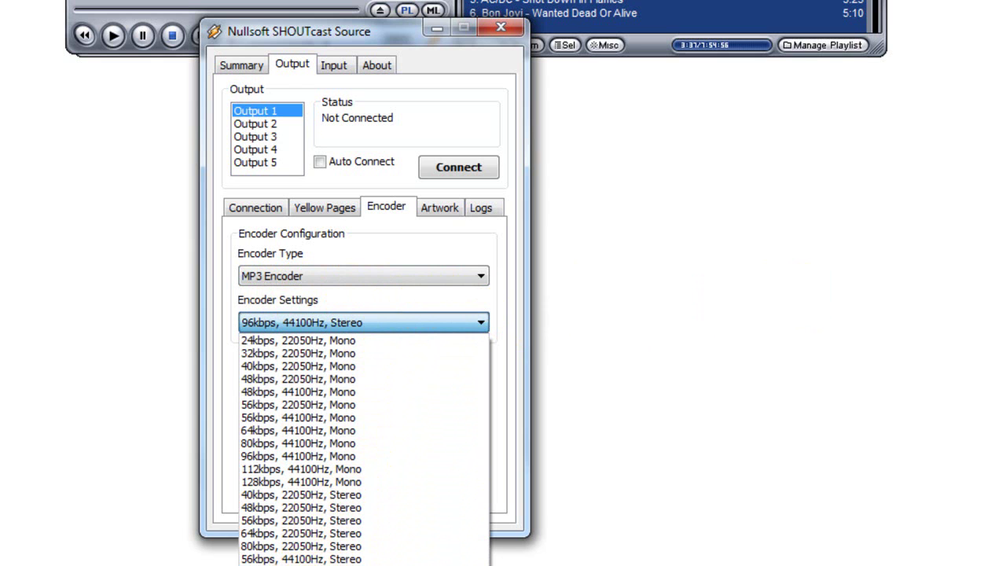
{"action": "left_click", "coordinate": [298, 565]}
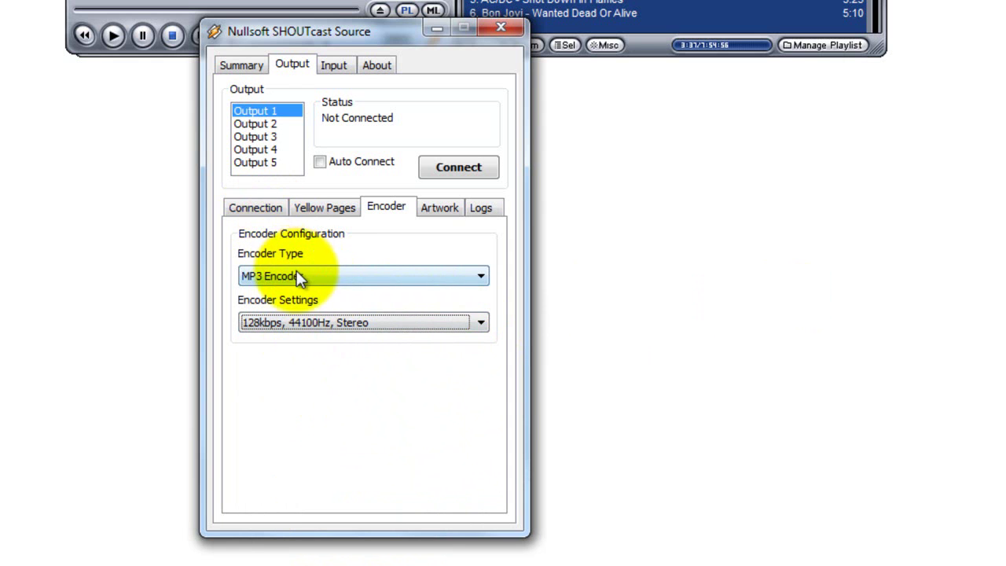
Connect Output 1 to the streaming server and start playing the first playlist track.
{"action": "left_click", "coordinate": [258, 208]}
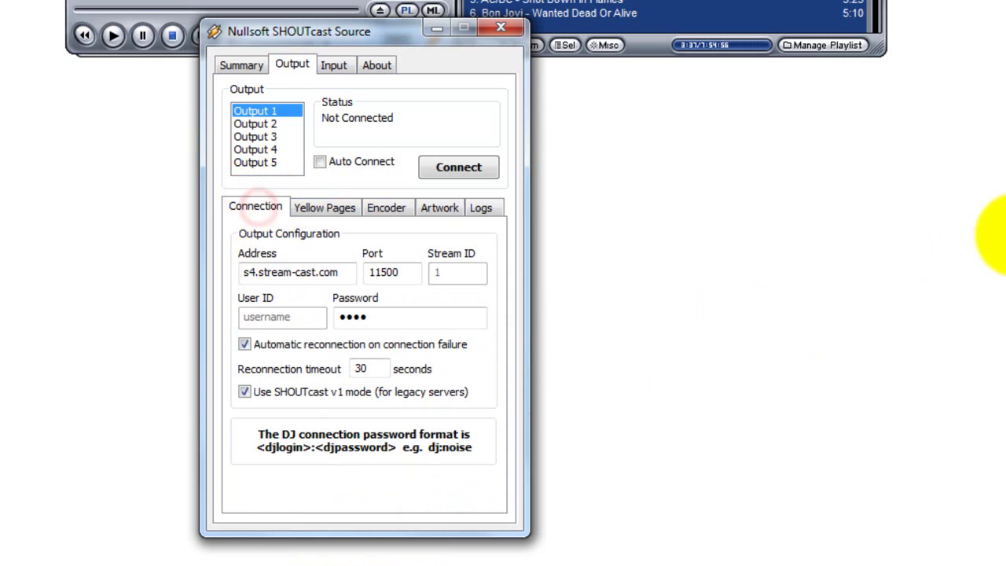
{"action": "left_click", "coordinate": [477, 172]}
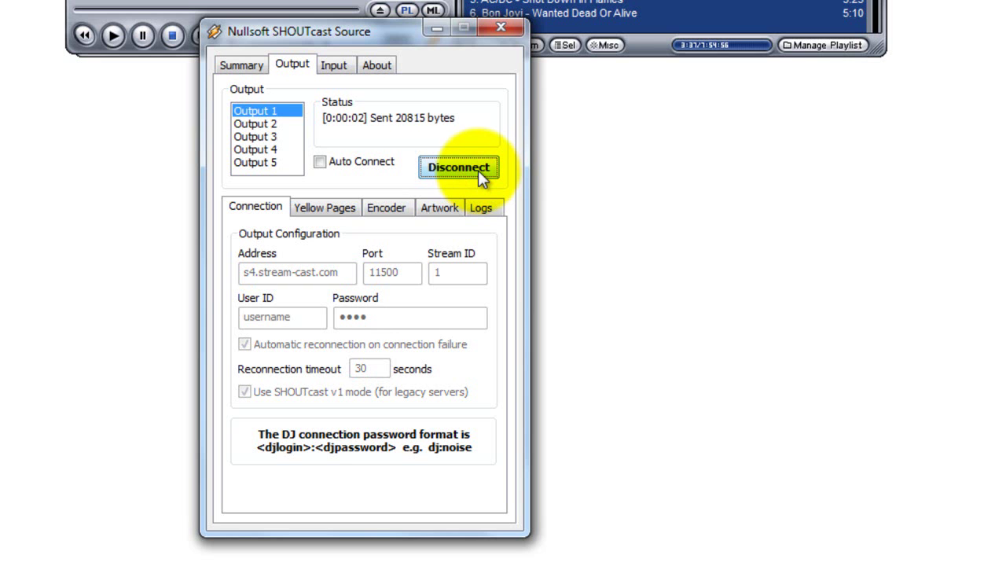
{"action": "left_click_drag", "start_coordinate": [323, 32], "coordinate": [317, 77]}
{"action": "left_click", "coordinate": [125, 39]}
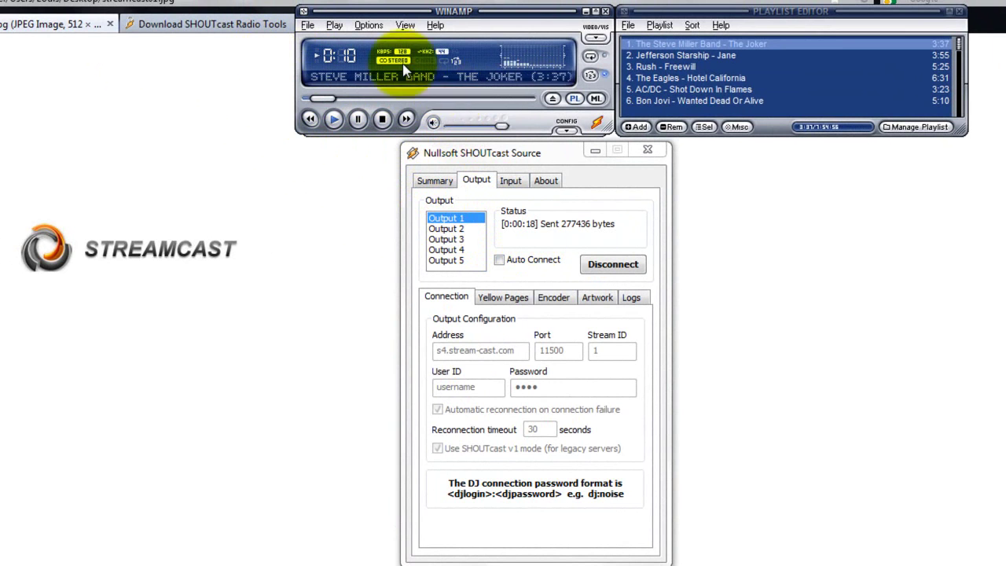
Stop the track's playback and disconnect Output 1 from the server.
{"action": "left_click", "coordinate": [382, 119]}
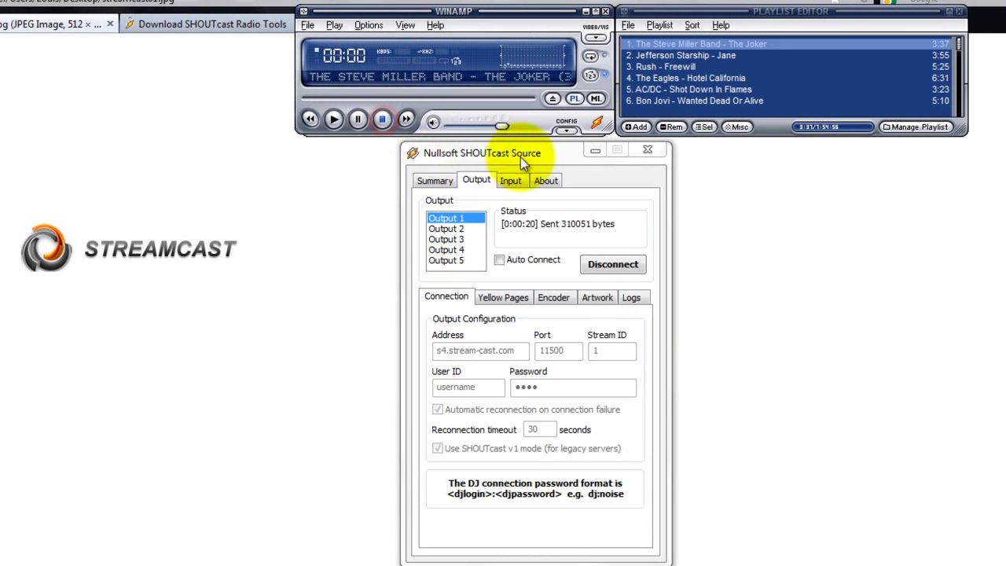
{"action": "left_click", "coordinate": [613, 266]}
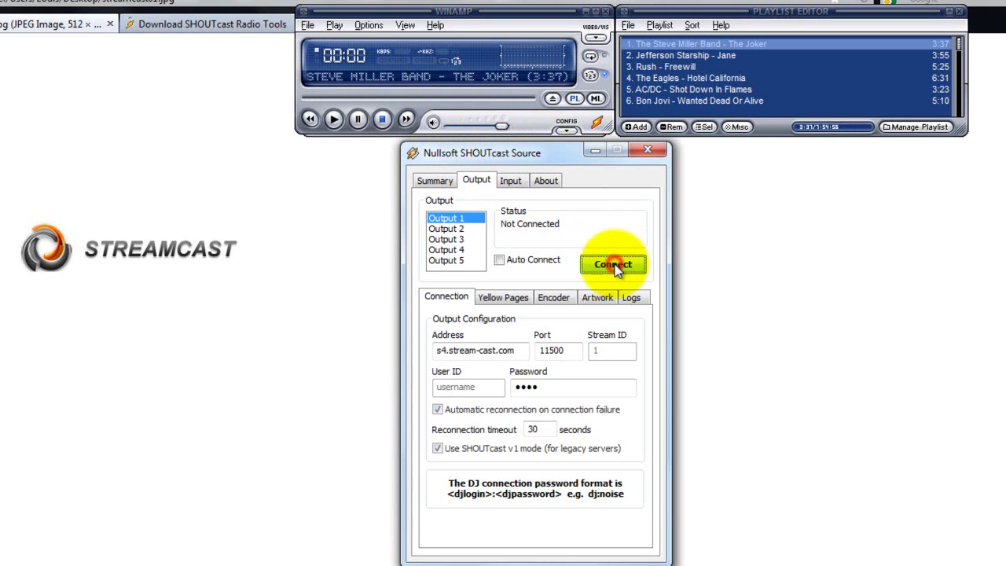